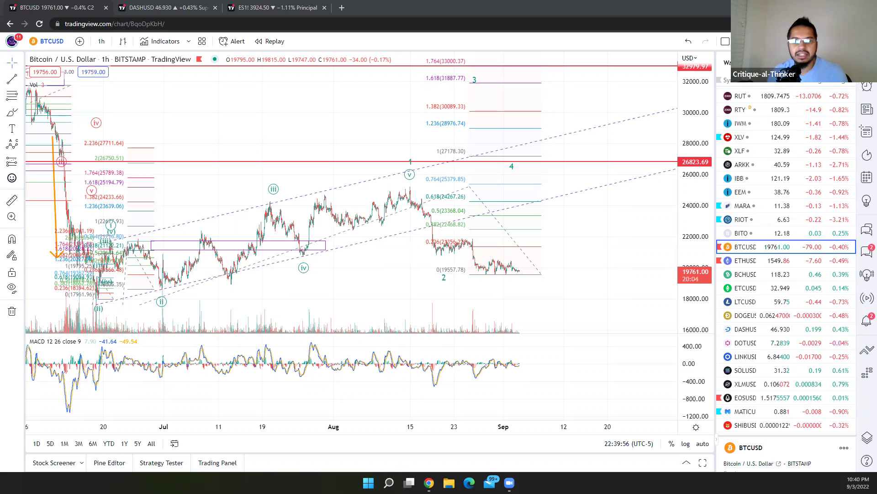
Step: On the DASHUSD chart, move the green iii and (c) labels to the 8 August peak, iv to the 21 August low and v to about 11 September
click(756, 329)
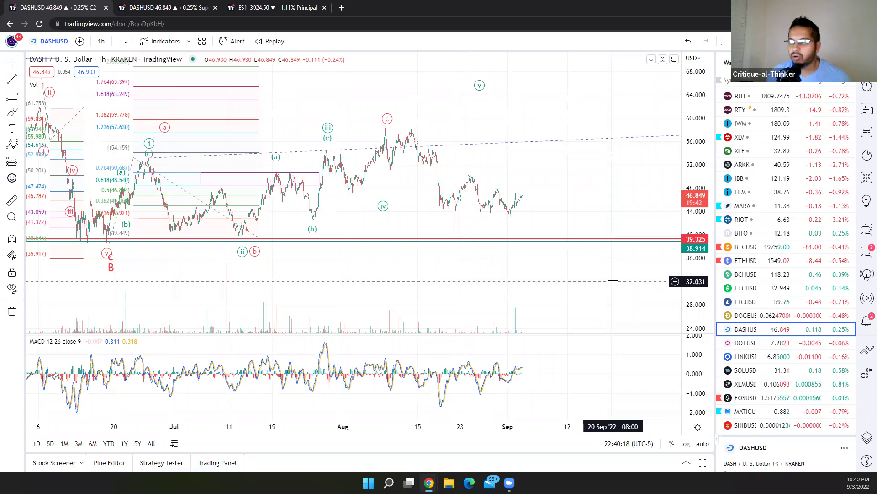
drag(547, 197, 534, 239)
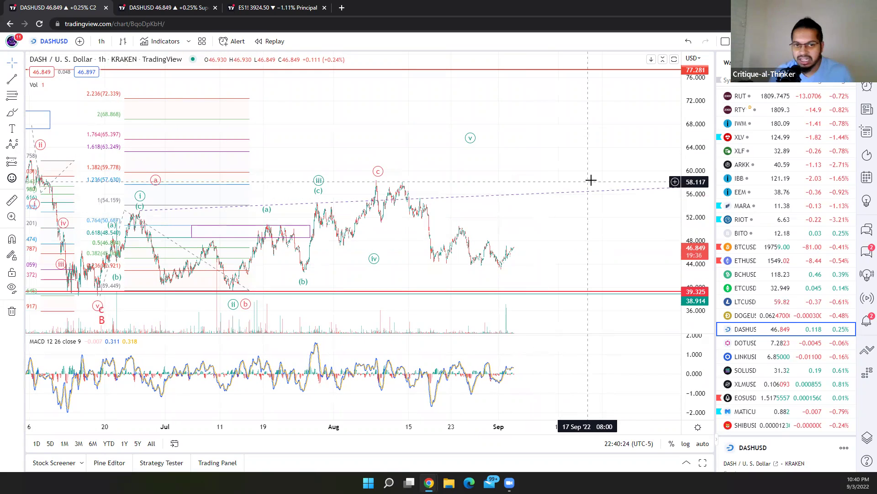
drag(706, 194, 706, 186)
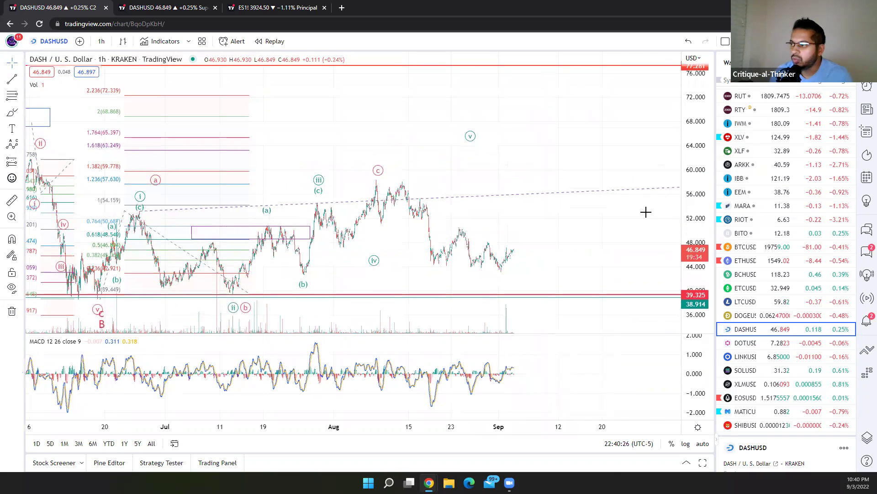
drag(579, 233, 605, 200)
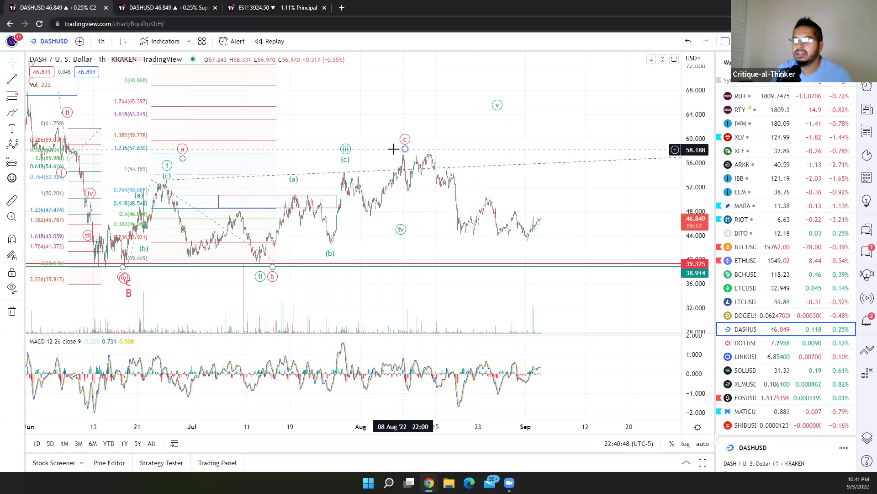
drag(345, 155, 399, 139)
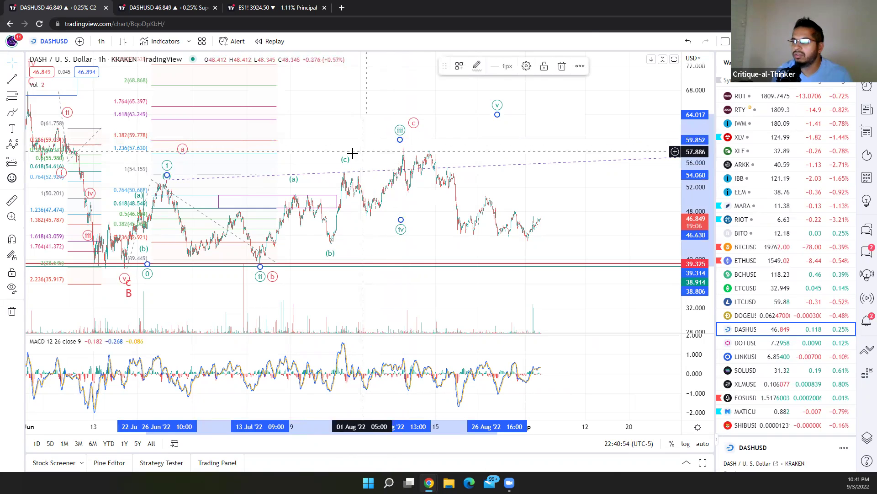
drag(345, 169, 401, 154)
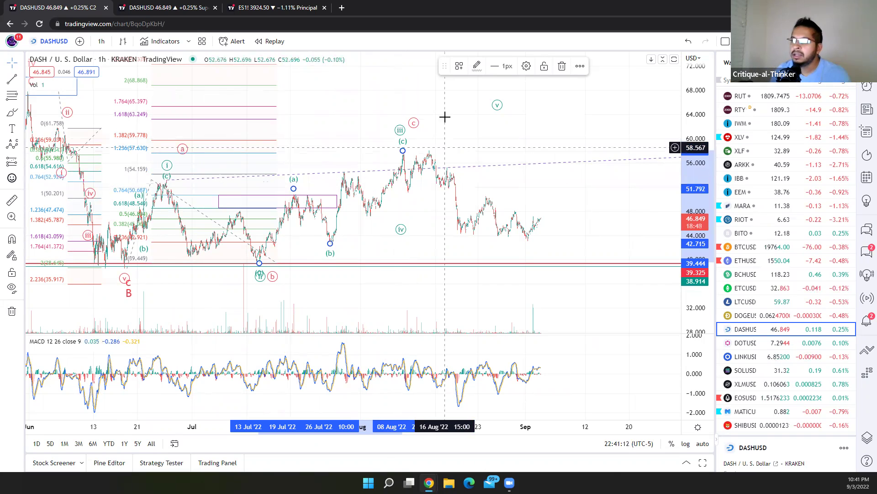
drag(404, 234, 475, 244)
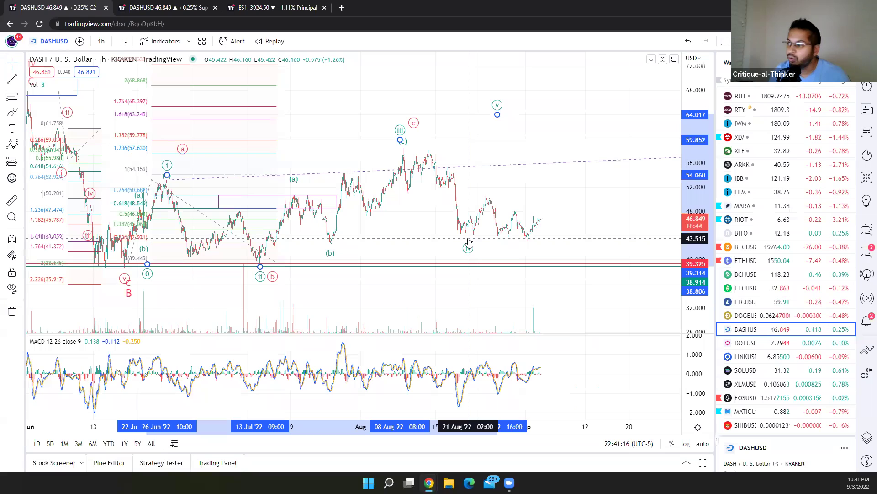
drag(497, 114, 578, 117)
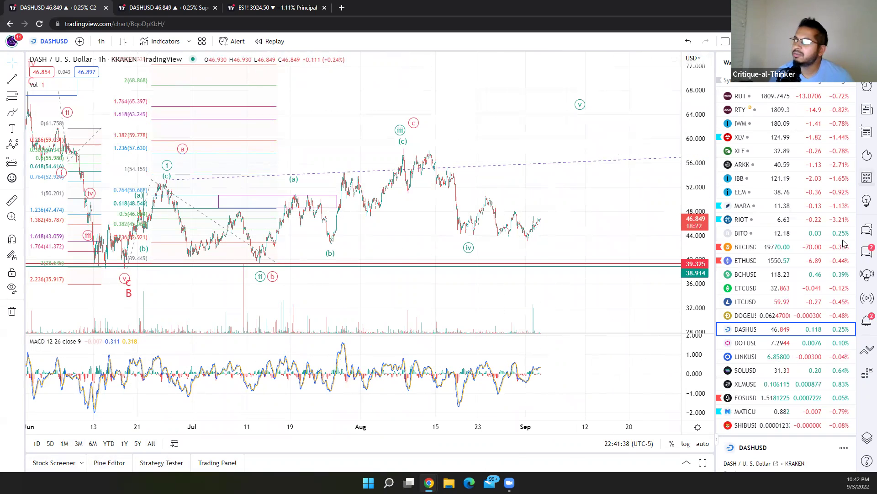
Step: Open the BCHUSD hourly chart from the watchlist and examine its wave count and Fibonacci levels around the blue 1, 2, 3 and 4
key(Up)
key(Up)
key(Up)
key(Up)
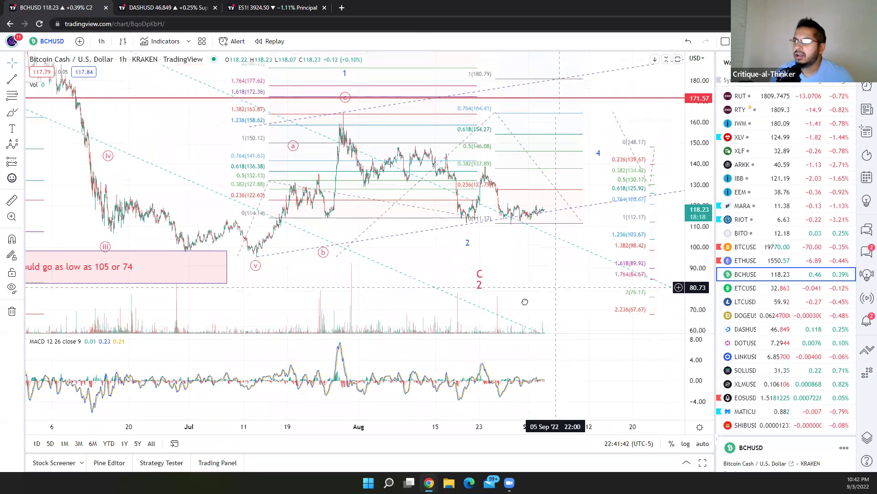
drag(525, 301, 495, 314)
drag(694, 141, 694, 152)
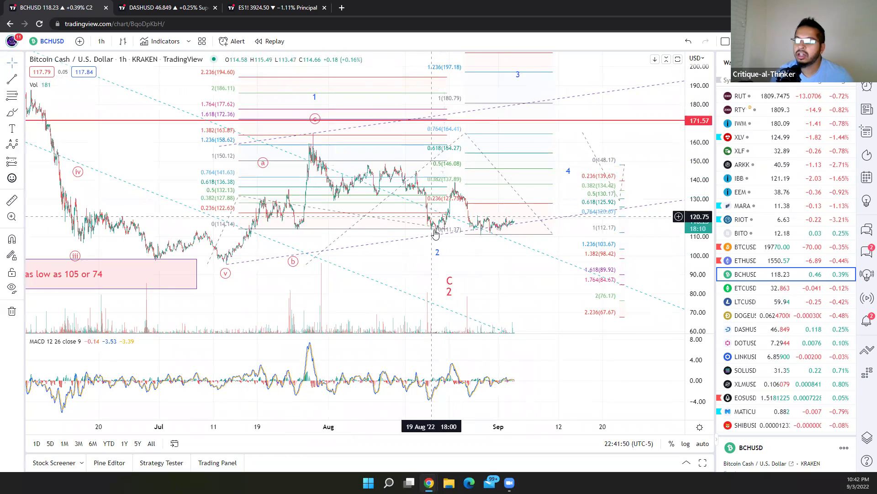
Step: Return to the DASHUSD chart and select the red a-b-c correction to examine it against the green five-wave count
click(751, 330)
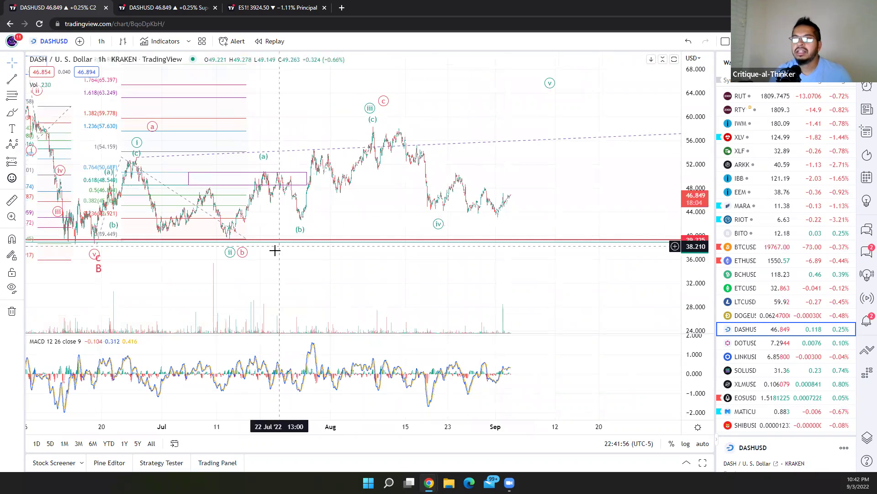
click(387, 106)
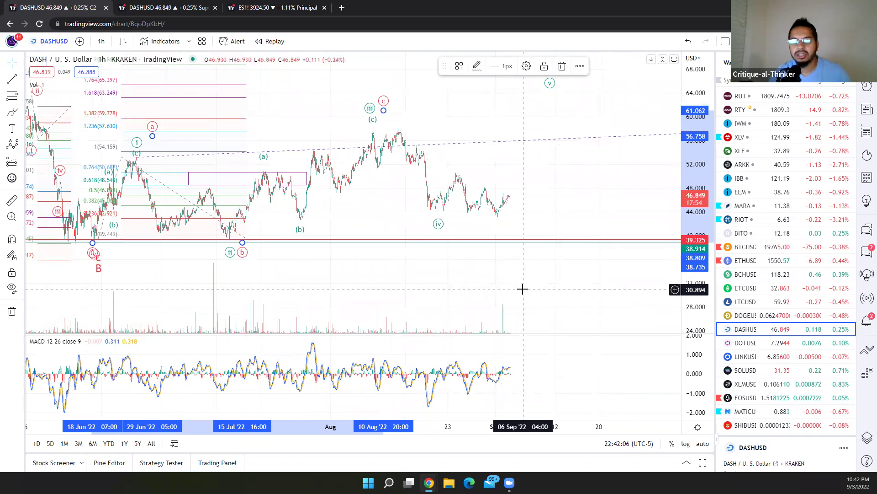
drag(524, 289, 525, 306)
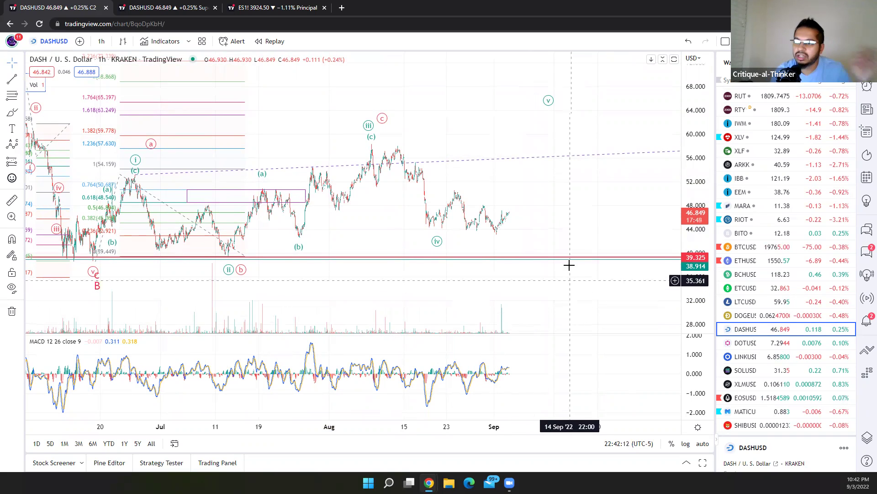
drag(562, 247, 565, 238)
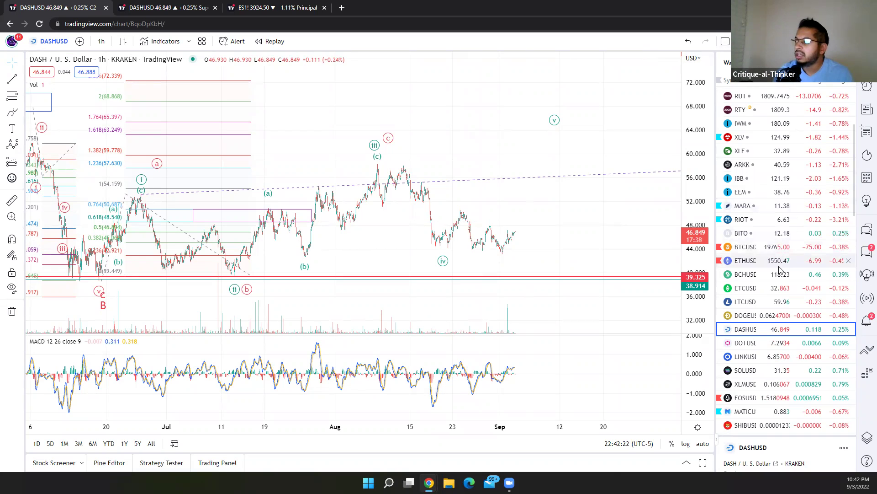
Step: Review the BTCUSD and ETHUSD hourly charts, rescaling ETHUSD to examine its wave 2 low and the BUY zone
click(740, 249)
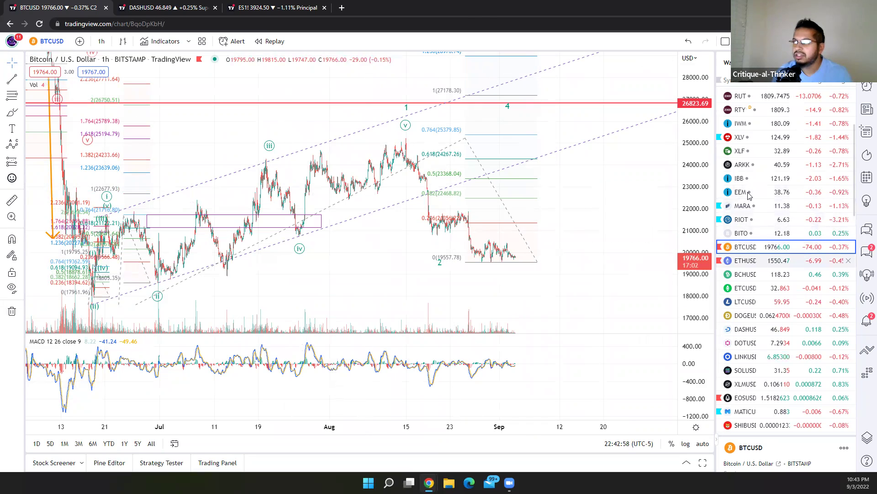
click(745, 260)
drag(704, 151, 704, 210)
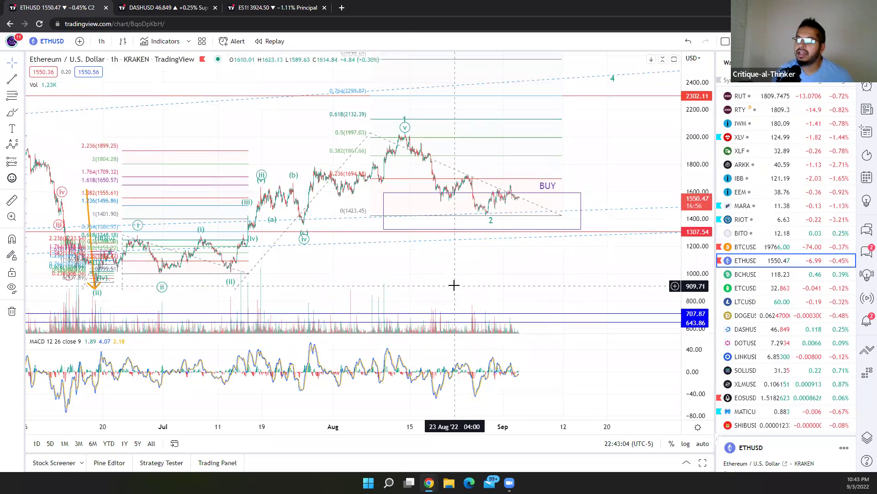
drag(457, 284, 474, 277)
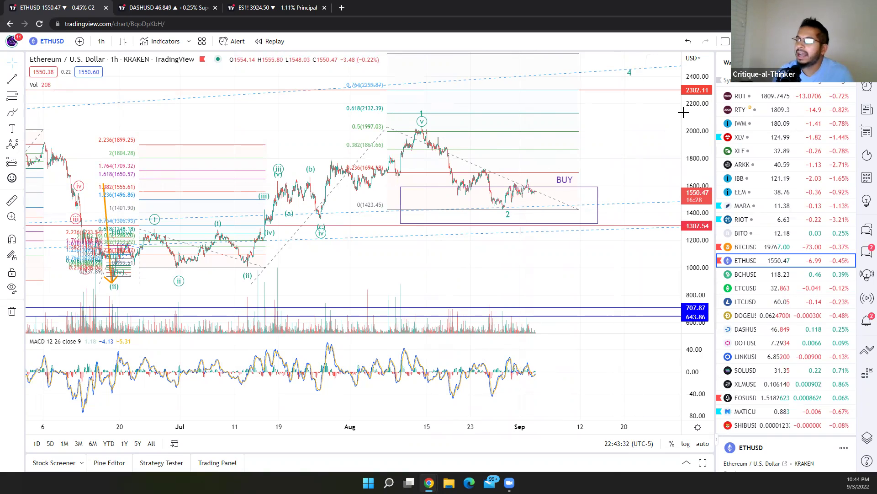
drag(635, 142, 626, 138)
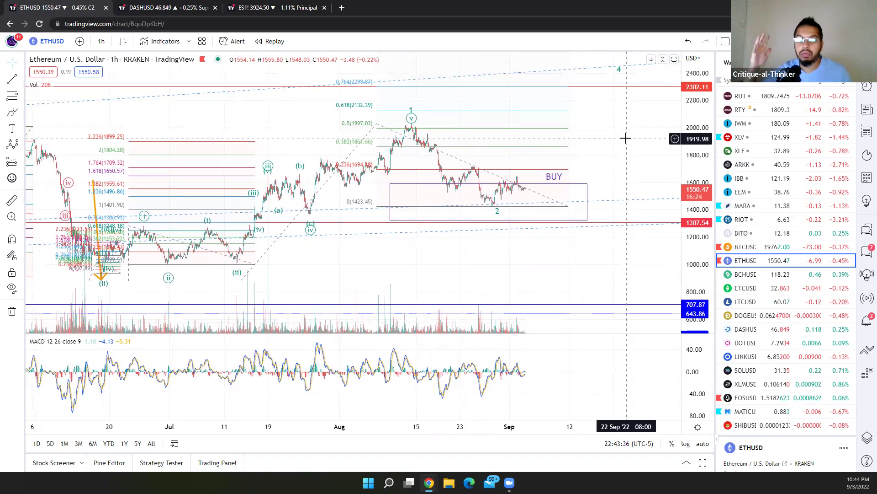
Step: Compare the EOSUSD and MATICUSD hourly wave counts and their wave 2 target boxes, ending back on DASHUSD
scroll(777, 265, down, 2)
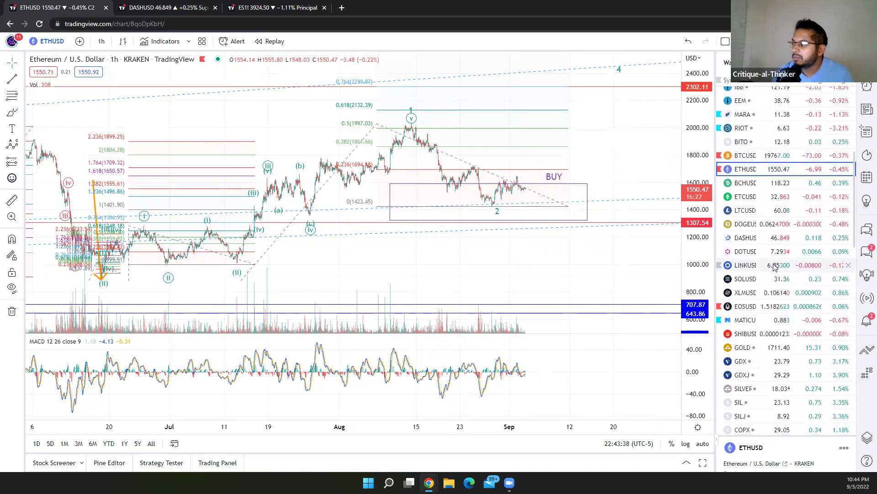
click(750, 306)
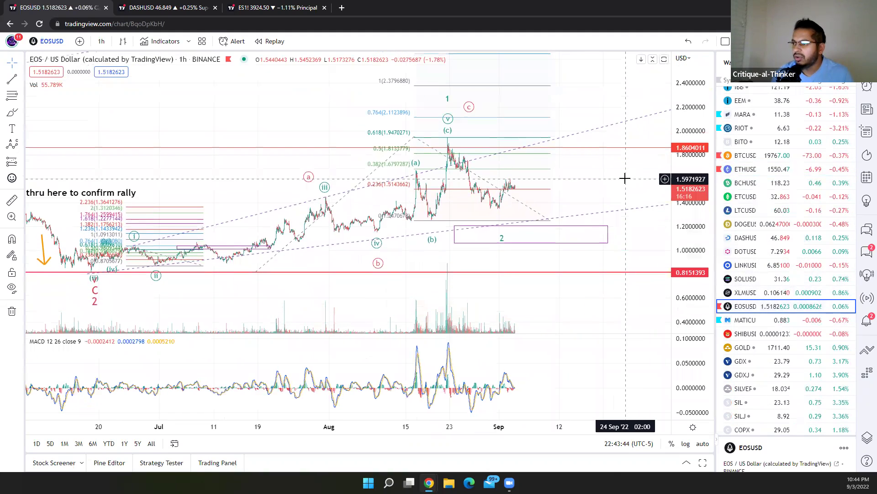
drag(684, 211, 685, 198)
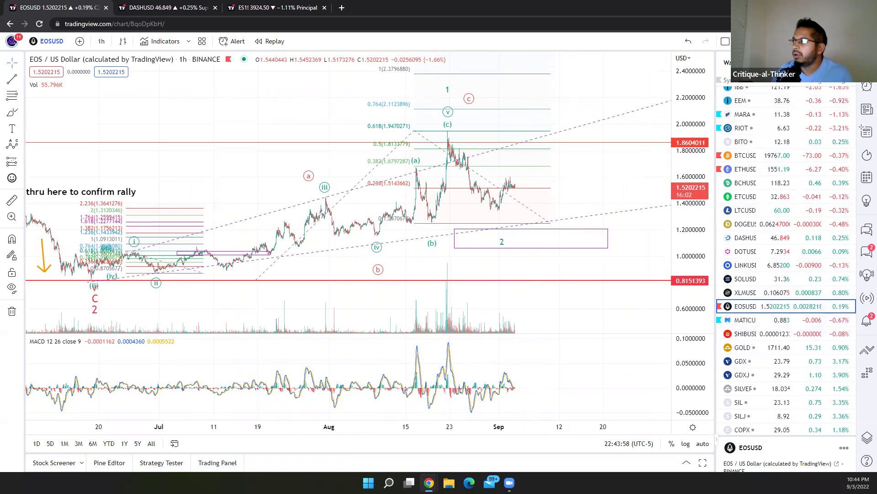
click(758, 319)
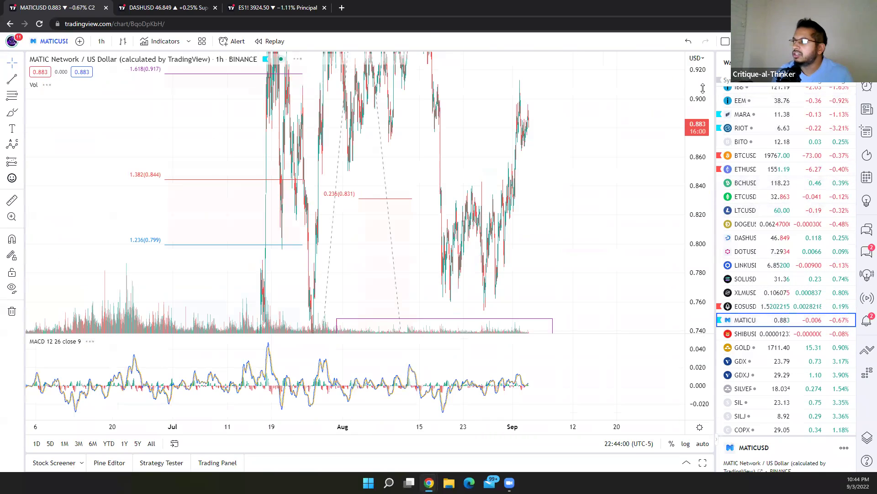
mouse_move(622, 267)
mouse_down()
mouse_move(640, 229)
mouse_move(623, 272)
mouse_up()
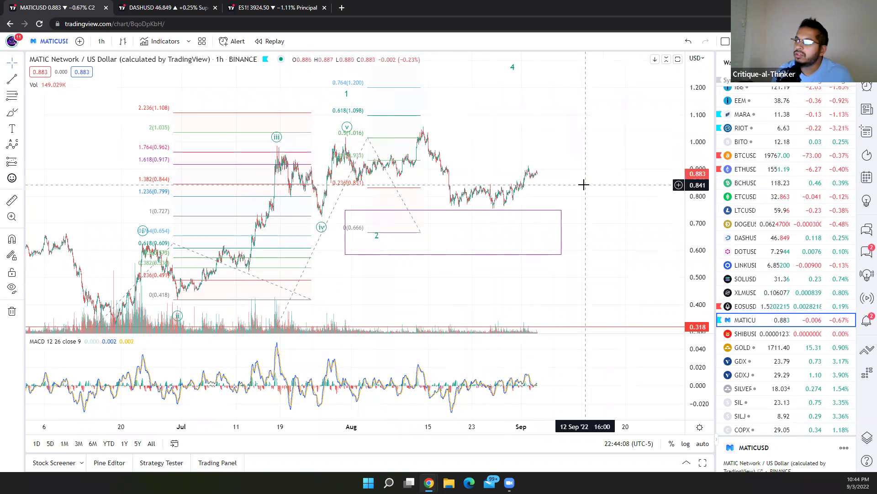
drag(581, 186, 541, 220)
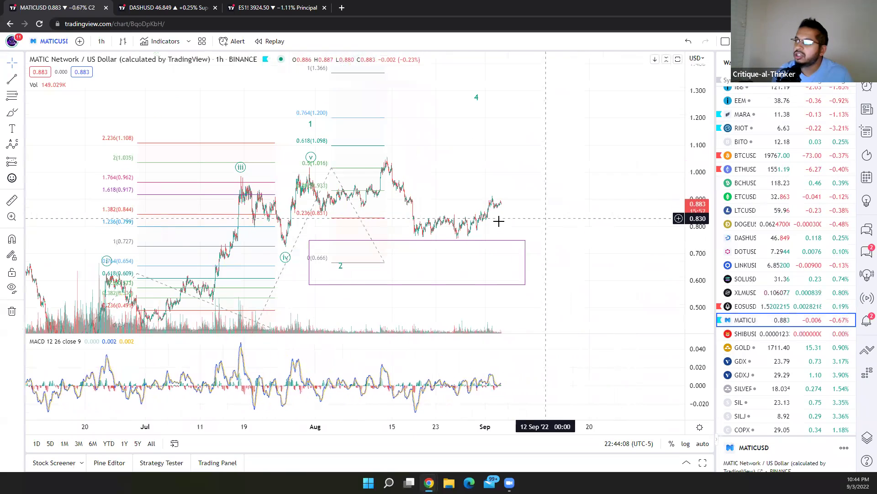
click(746, 238)
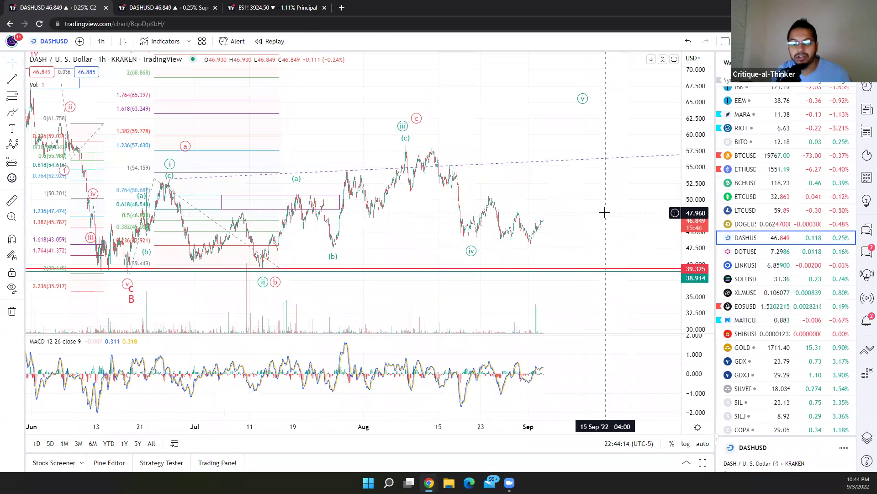
Step: Examine the ES1! 45-minute chart of S&P 500 E-mini Futures, showing its MACD pane briefly before maximizing the price pane again
click(249, 6)
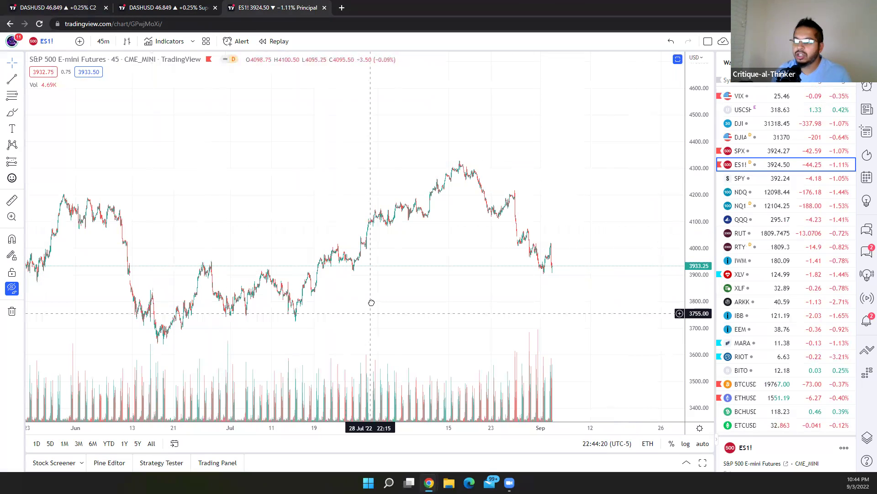
drag(376, 297, 380, 287)
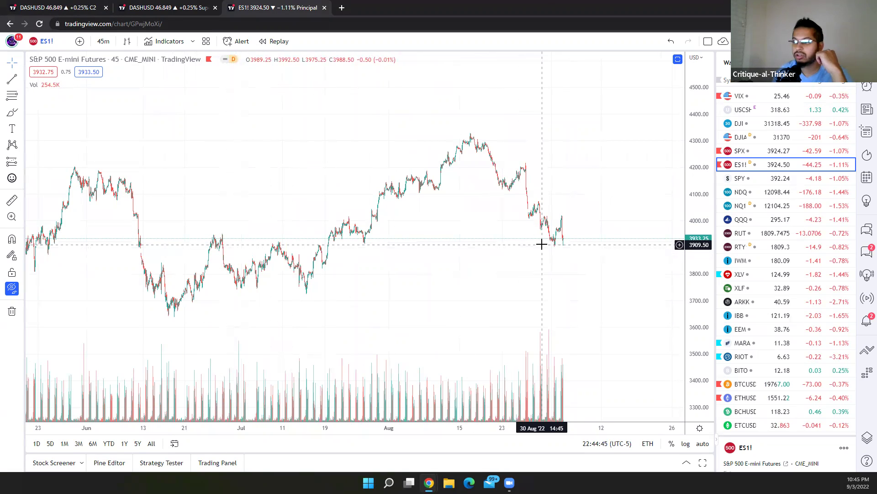
drag(382, 305, 356, 295)
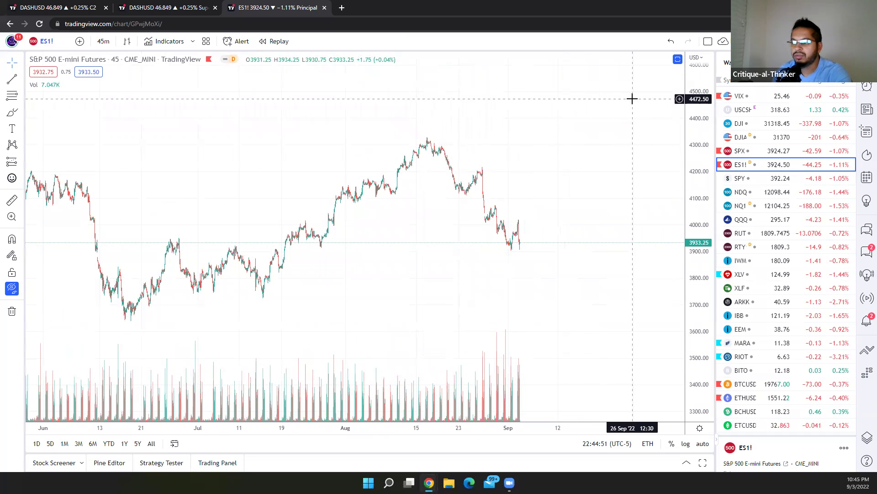
double_click(585, 139)
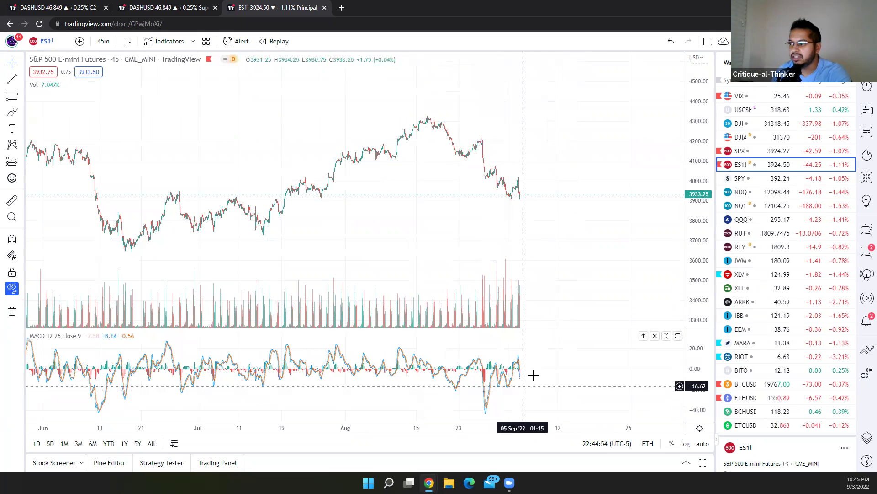
double_click(490, 223)
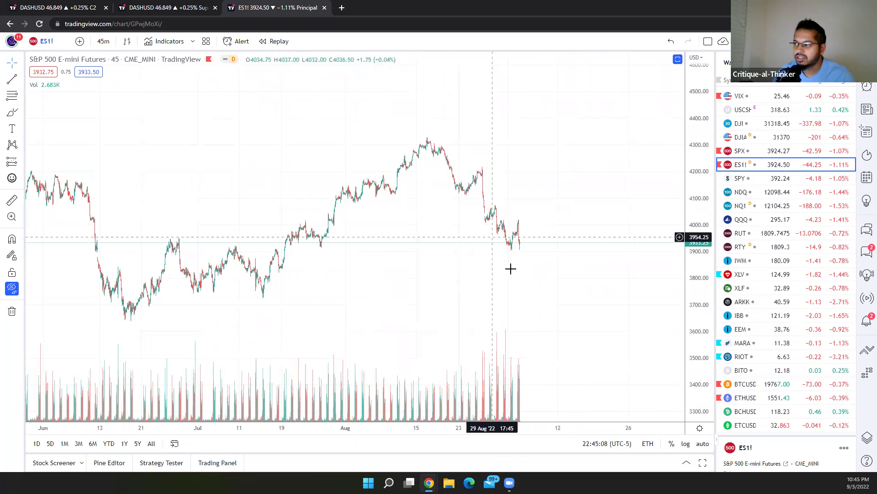
Step: Switch to the daily DASHUSD chart and examine the long-term red primary and orange alternate wave counts
click(201, 4)
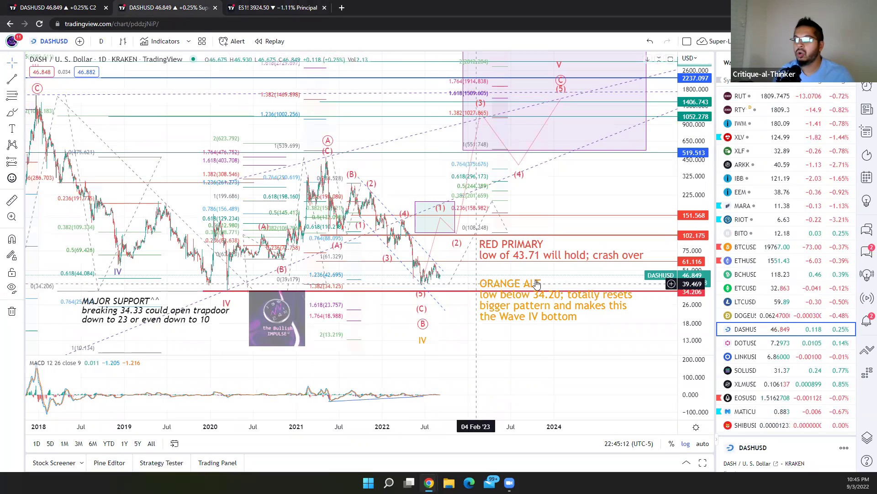
scroll(535, 278, up, 1)
drag(518, 182, 608, 180)
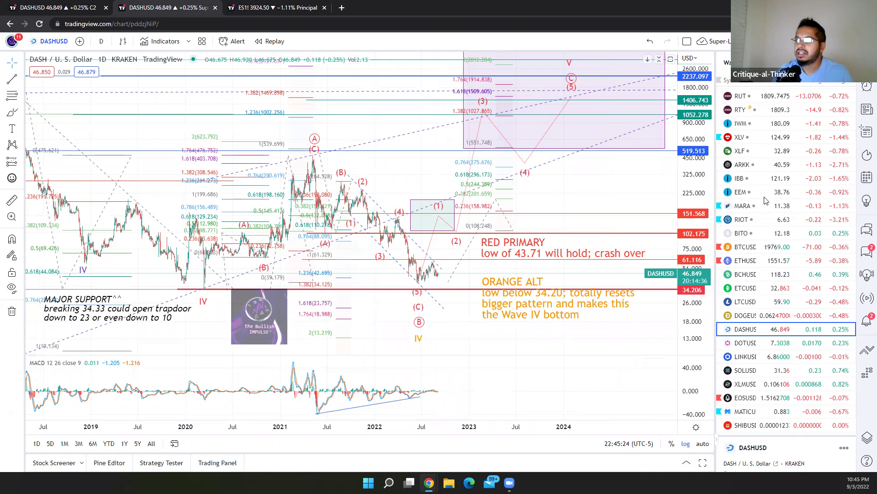
Step: Review the daily ETCUSD chart with its price scale compressed to cover the full wave structure, and reopen DASHUSD
click(743, 288)
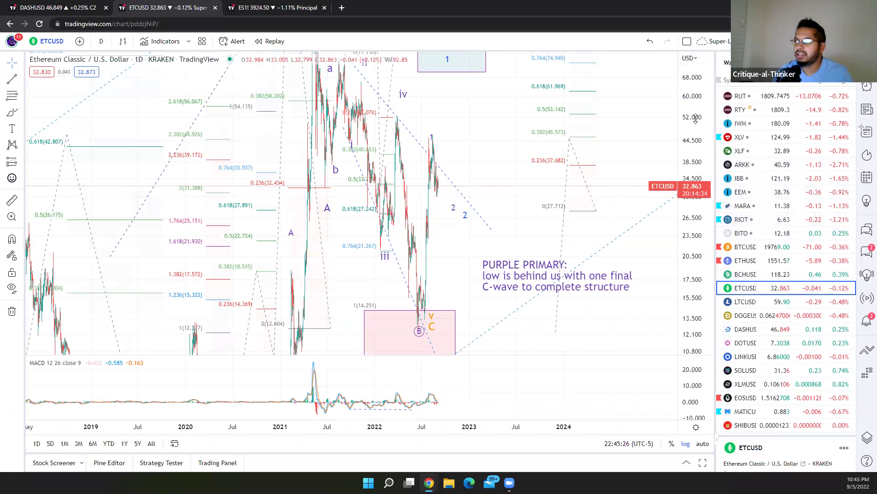
drag(696, 121, 700, 283)
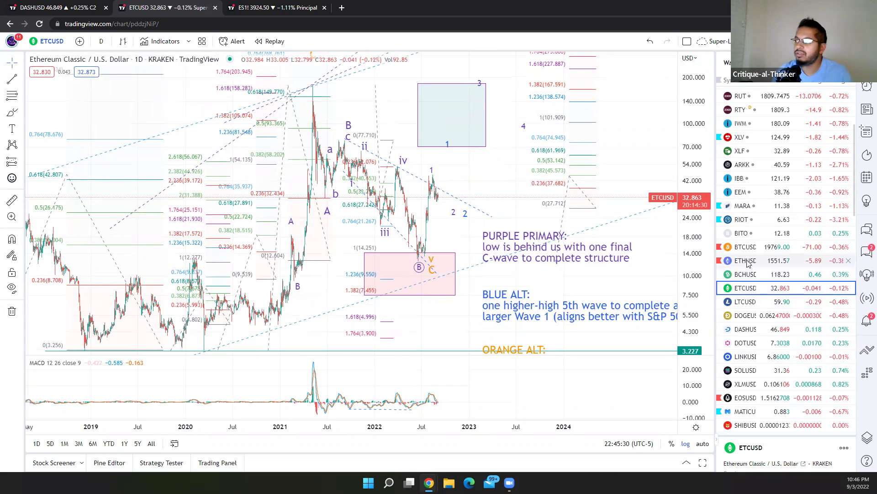
click(753, 329)
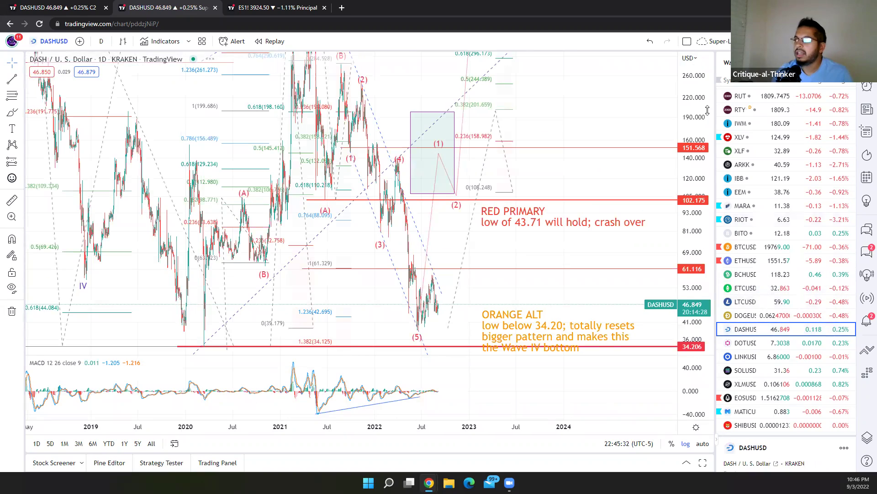
Step: Maximize the daily DASHUSD price pane and examine the count from the 2018 wave III high to the projected wave V box
drag(702, 272, 703, 289)
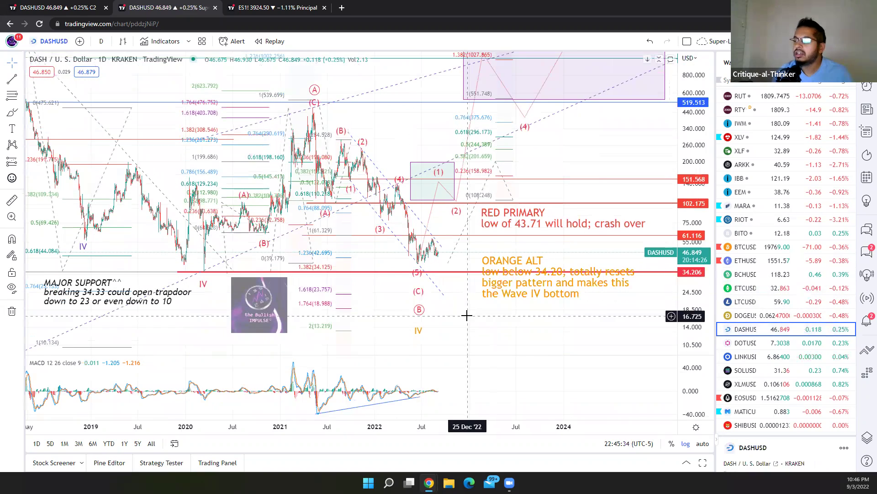
double_click(465, 315)
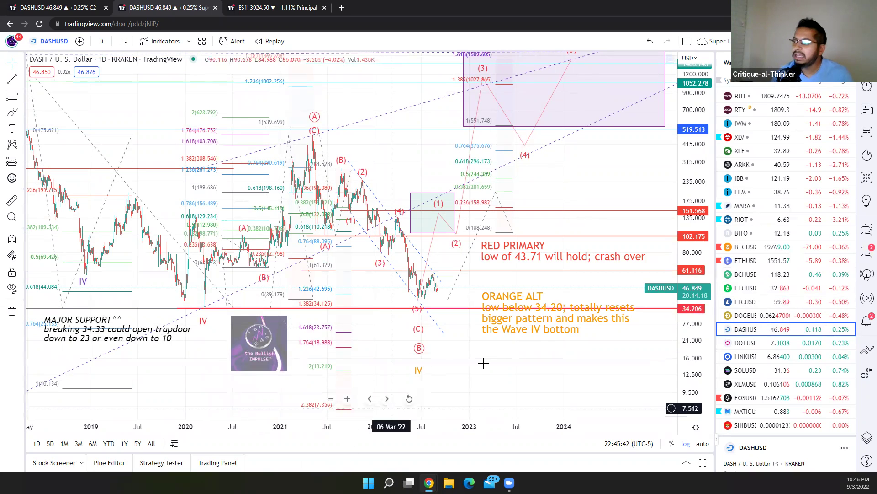
click(537, 257)
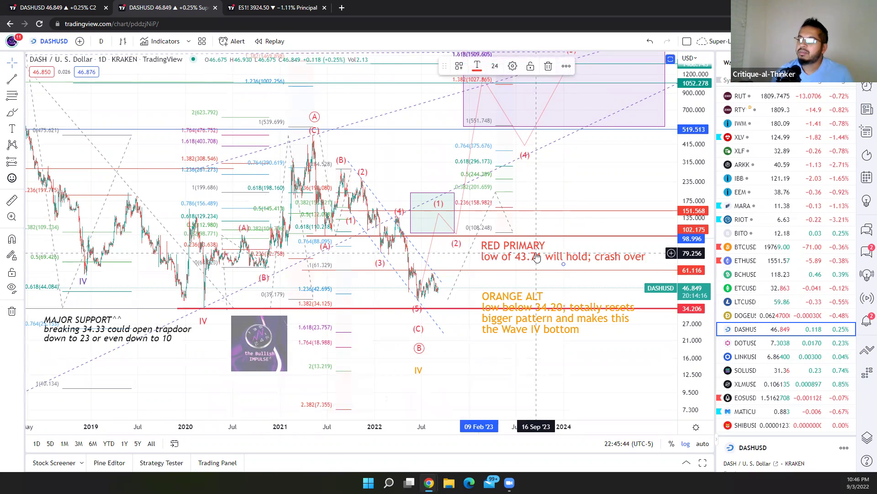
drag(696, 156, 696, 216)
scroll(572, 199, down, 1)
mouse_move(581, 194)
mouse_down()
mouse_move(640, 219)
mouse_move(619, 227)
mouse_up()
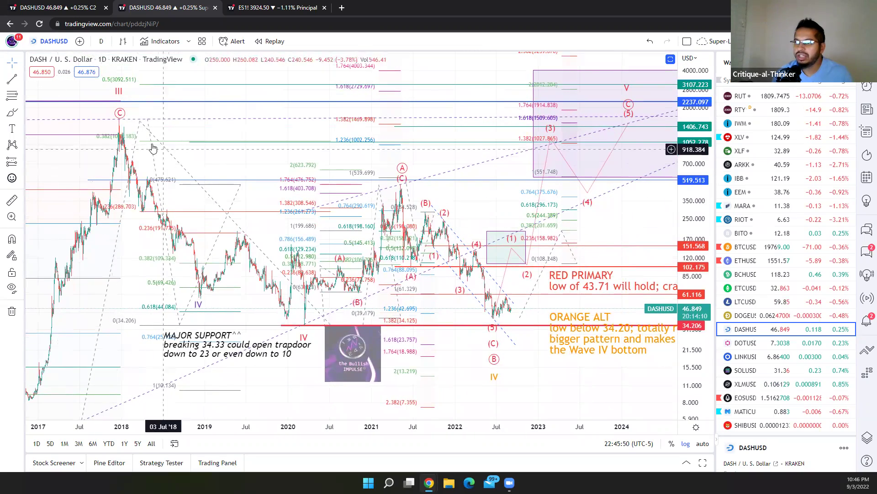
click(118, 106)
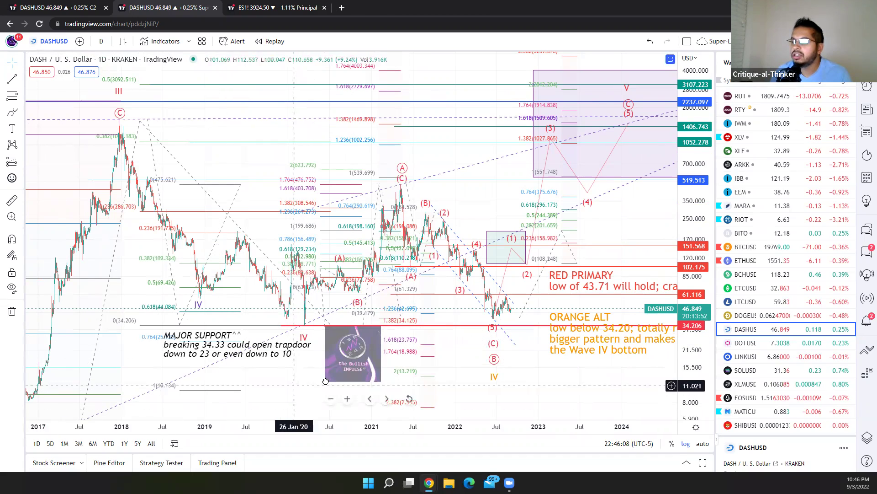
Step: Examine the early DASHUSD history from 2014 through the wave II low and return to the recent price action
drag(383, 374, 646, 325)
drag(613, 353, 662, 159)
drag(359, 327, 280, 385)
drag(695, 281, 692, 320)
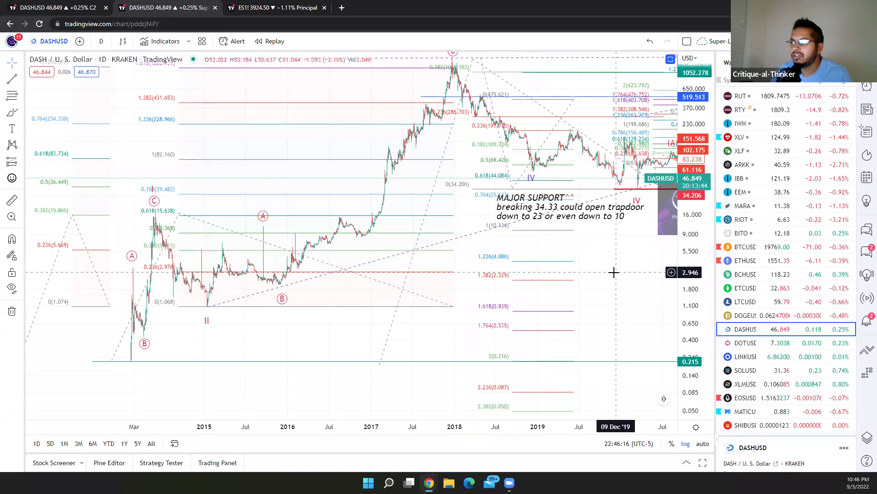
drag(592, 281, 501, 275)
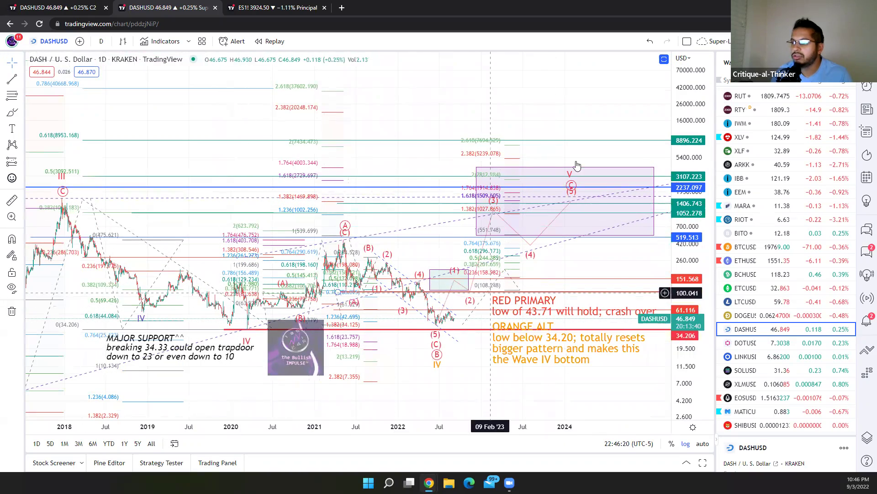
Step: Examine the circled A and B correction from wave IV and the projected five-wave path toward the purple target box
drag(694, 261, 696, 161)
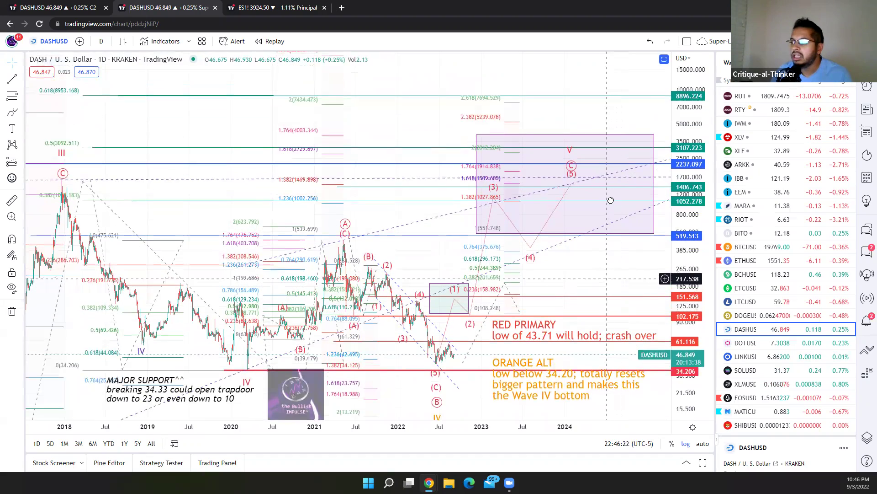
drag(606, 278, 611, 199)
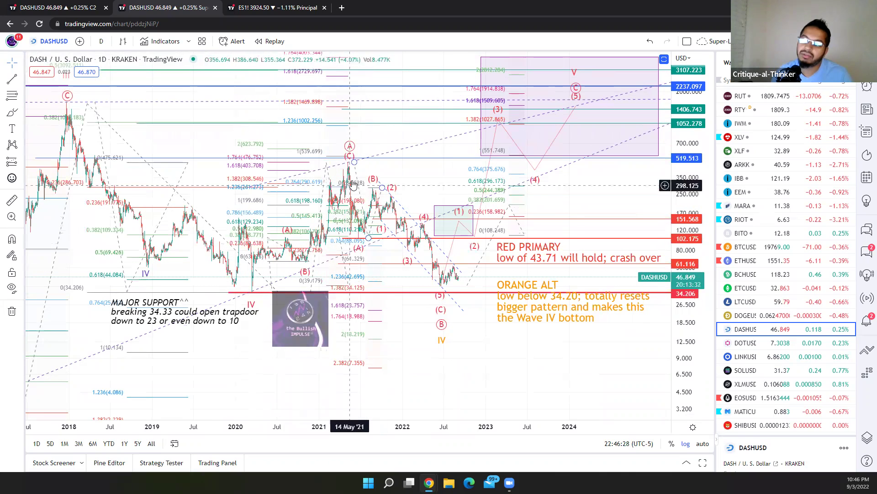
scroll(273, 337, up, 3)
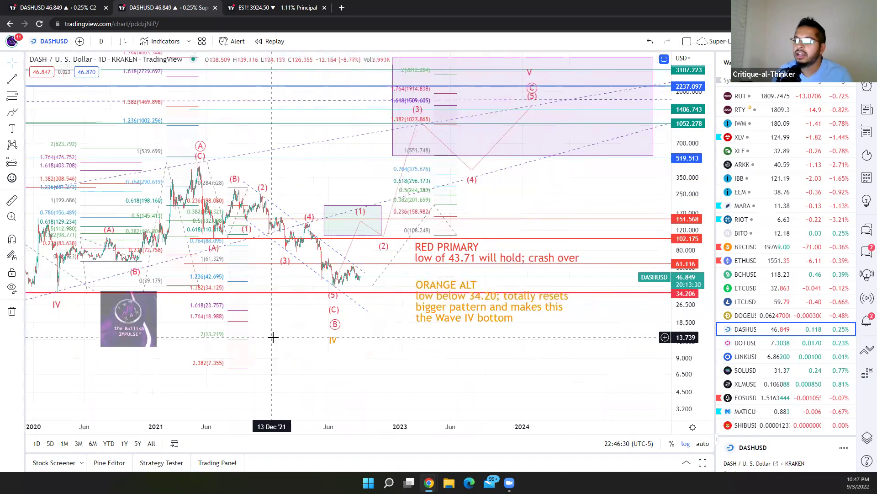
drag(289, 332, 379, 334)
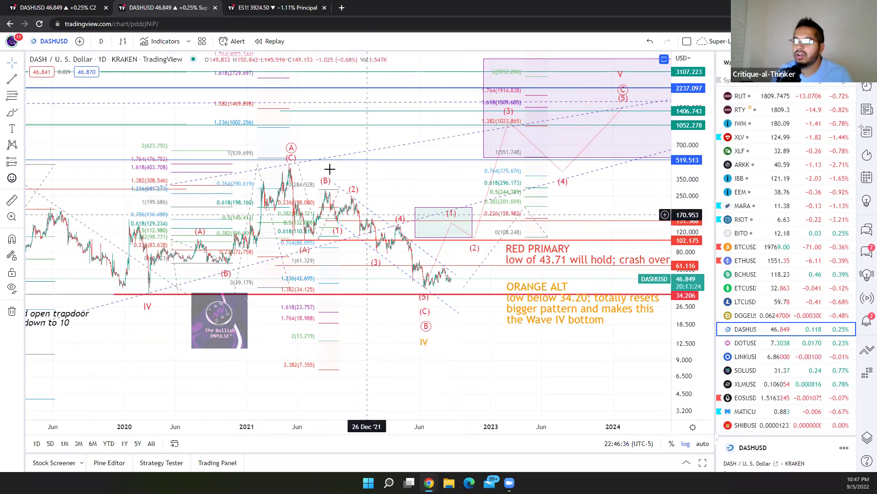
scroll(431, 302, down, 3)
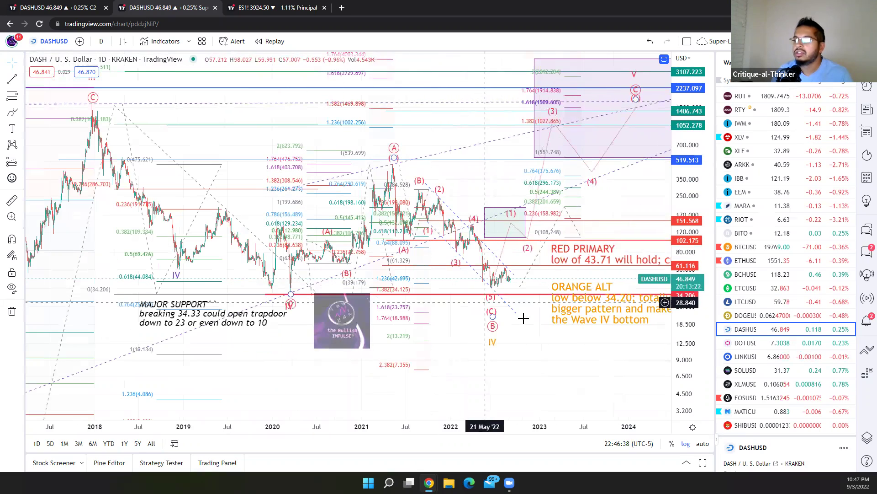
drag(564, 358, 449, 377)
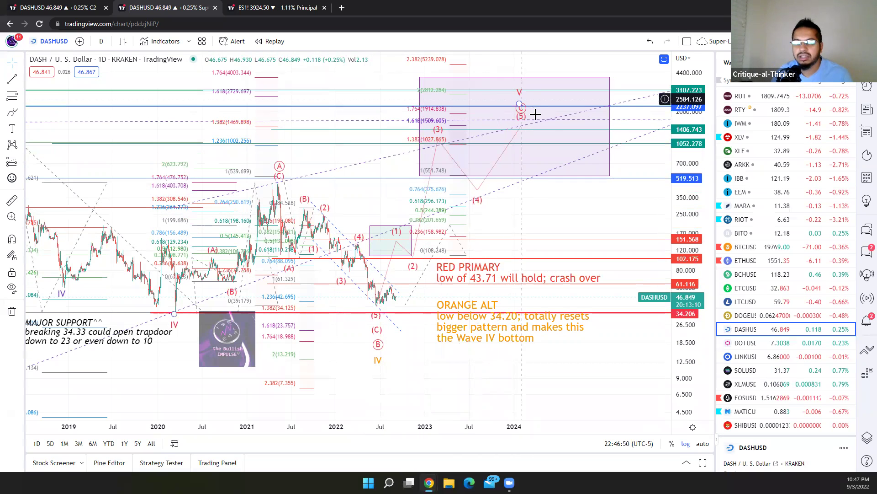
drag(687, 215, 695, 179)
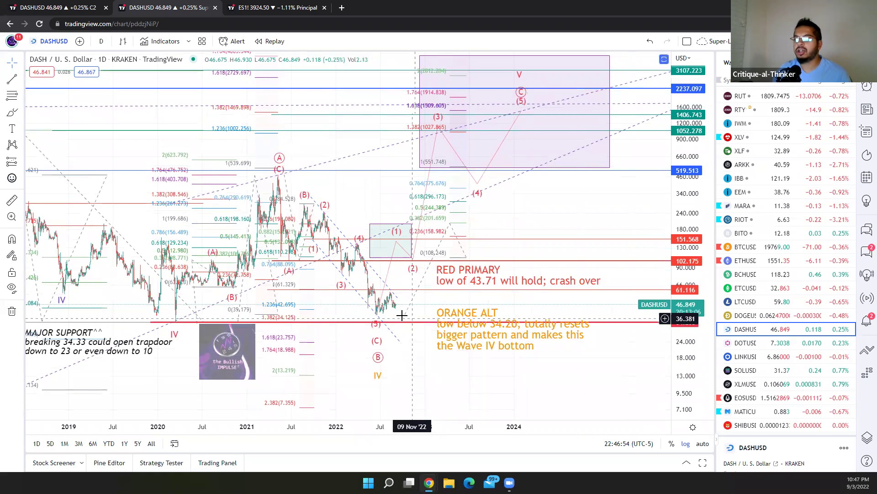
Step: Inspect the 34.206 support line beneath the wave (5) low and the orange alternate wave IV label
scroll(284, 336, up, 3)
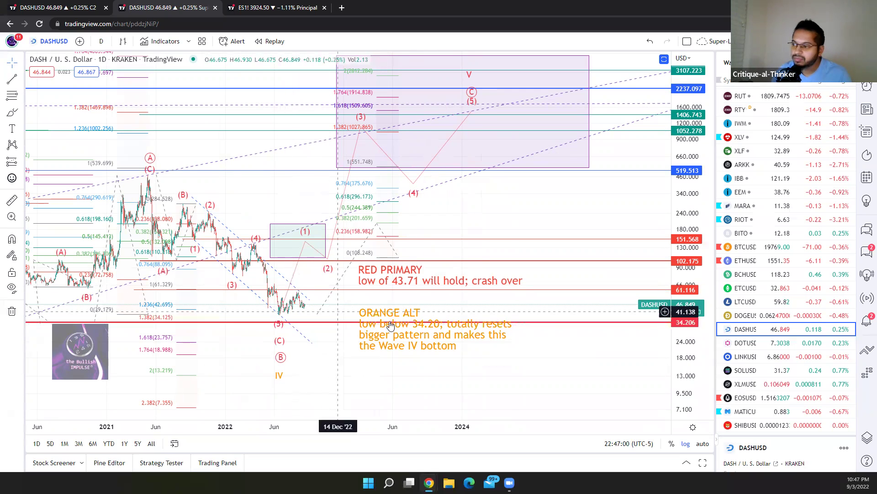
click(310, 323)
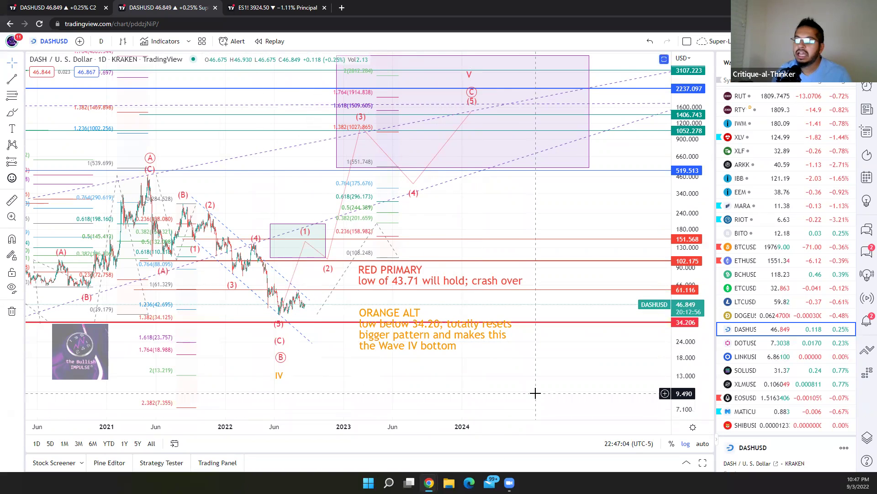
scroll(414, 307, down, 3)
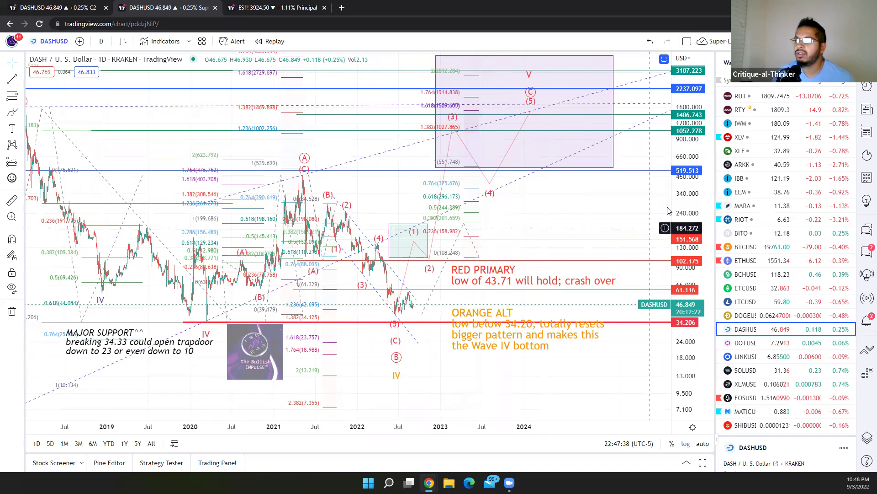
Step: Examine the purple wave V target box and the Fibonacci extension levels running through it
drag(687, 198, 606, 247)
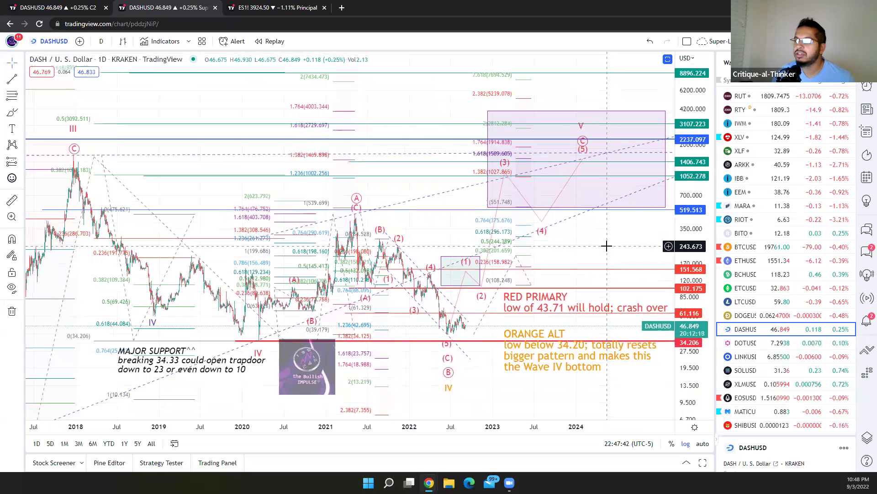
drag(608, 246, 530, 263)
scroll(328, 375, up, 6)
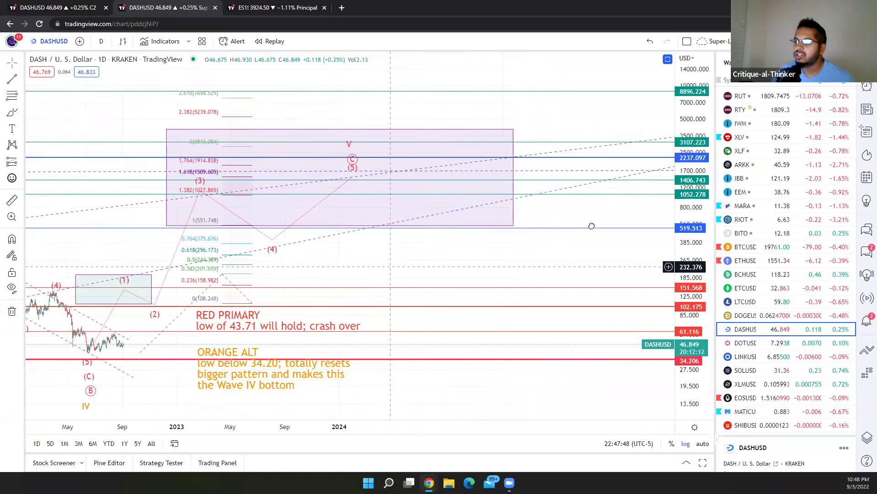
drag(385, 272, 617, 216)
Step: Check the hourly DASHUSD count, and return to the daily chart to examine the green wave (1) target box
click(75, 6)
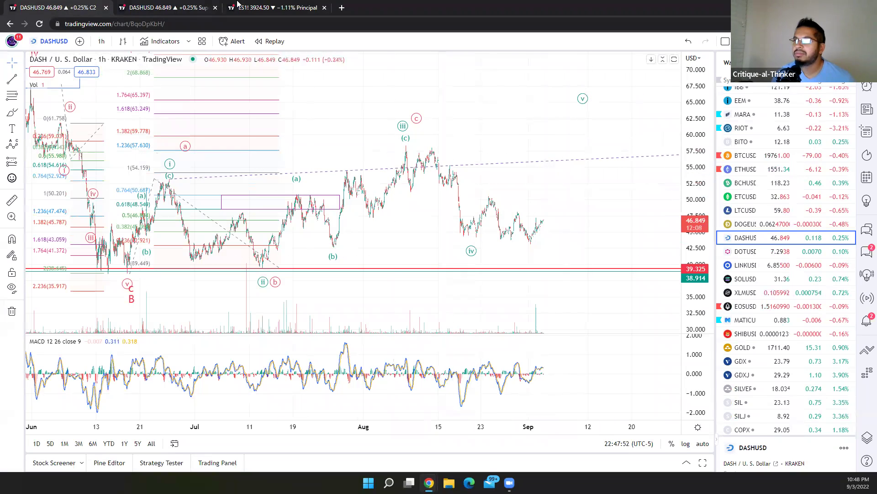
click(187, 4)
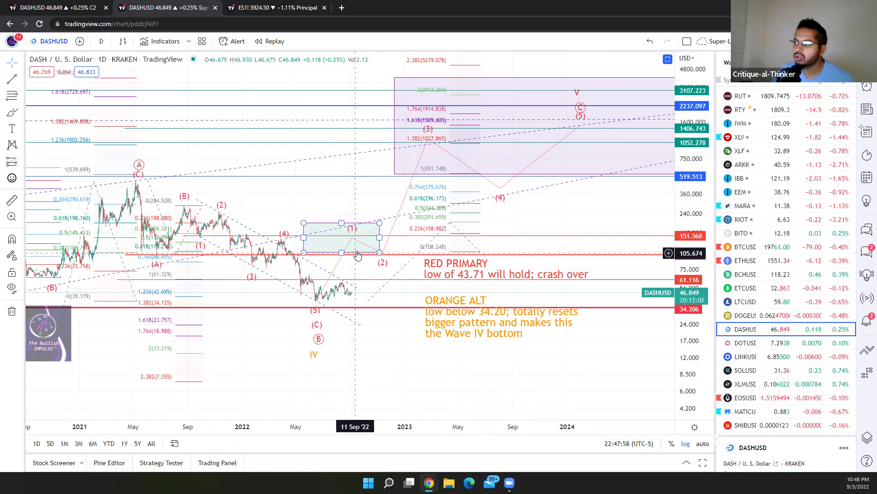
drag(689, 177, 682, 203)
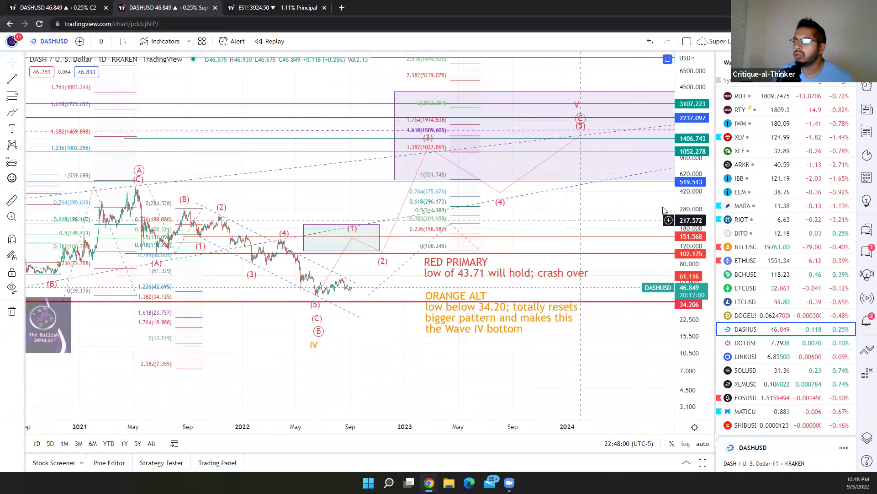
drag(700, 164, 700, 139)
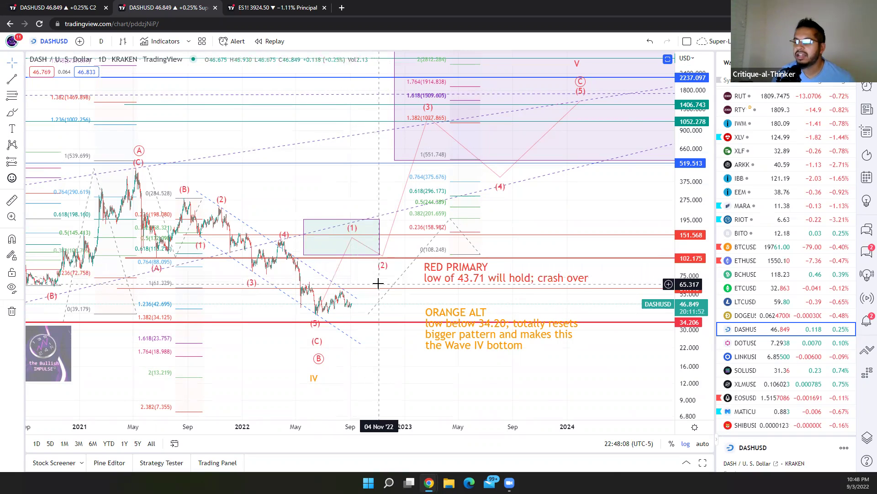
click(421, 253)
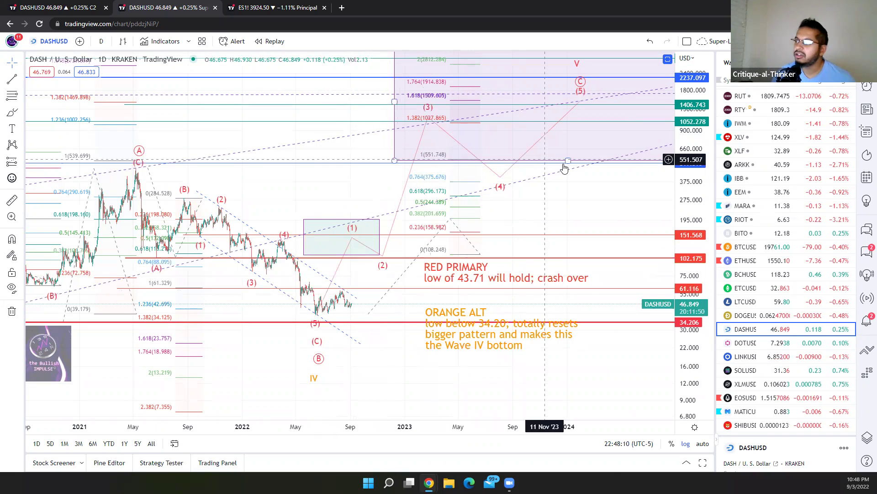
drag(689, 189, 690, 207)
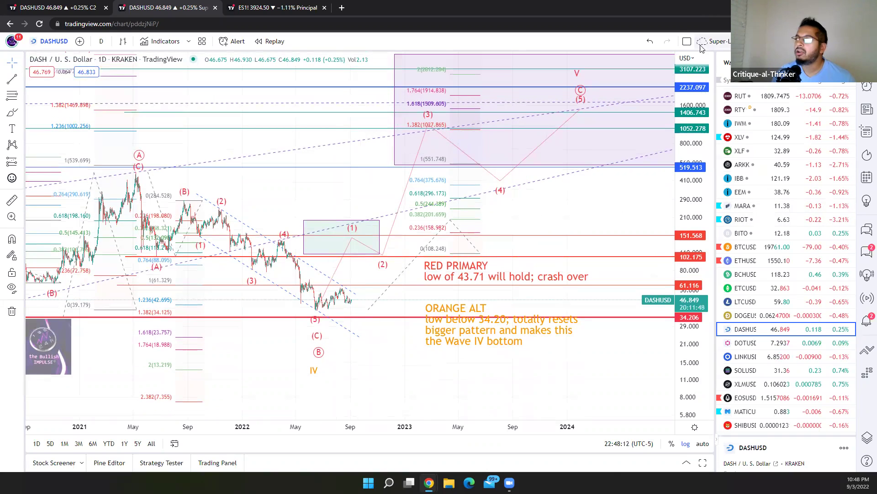
Step: Review the daily ETHUSD wave count for comparison, and reopen DASHUSD with its price scale compressed
click(754, 264)
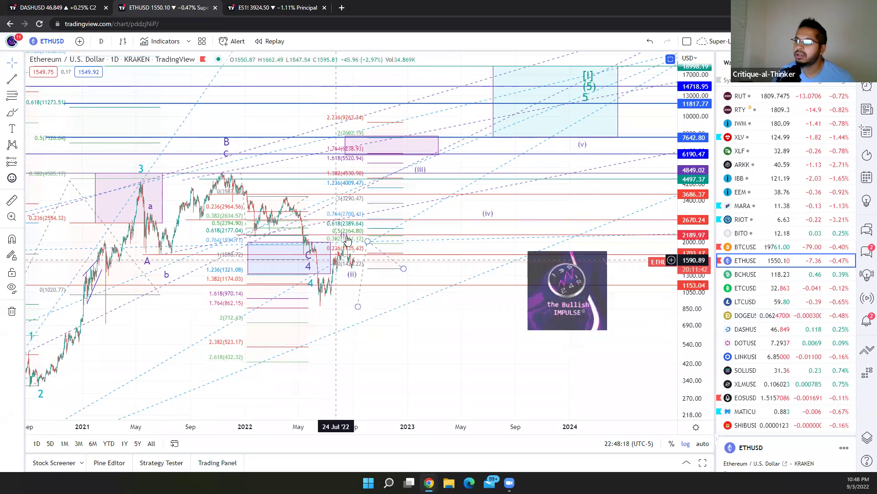
mouse_move(360, 259)
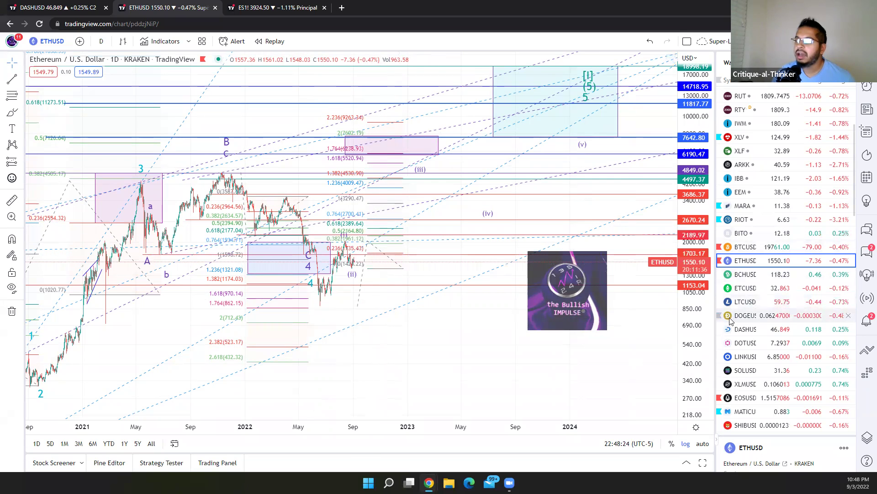
click(743, 329)
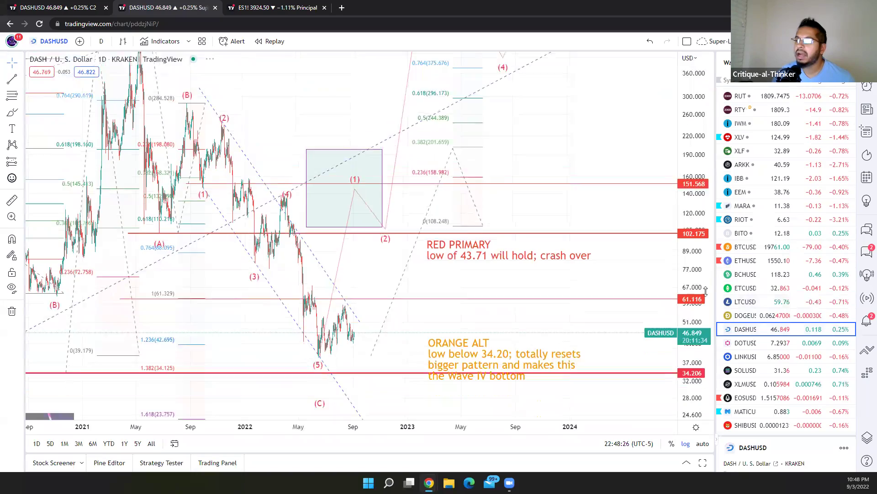
drag(706, 303, 706, 385)
scroll(269, 277, down, 4)
scroll(460, 309, up, 4)
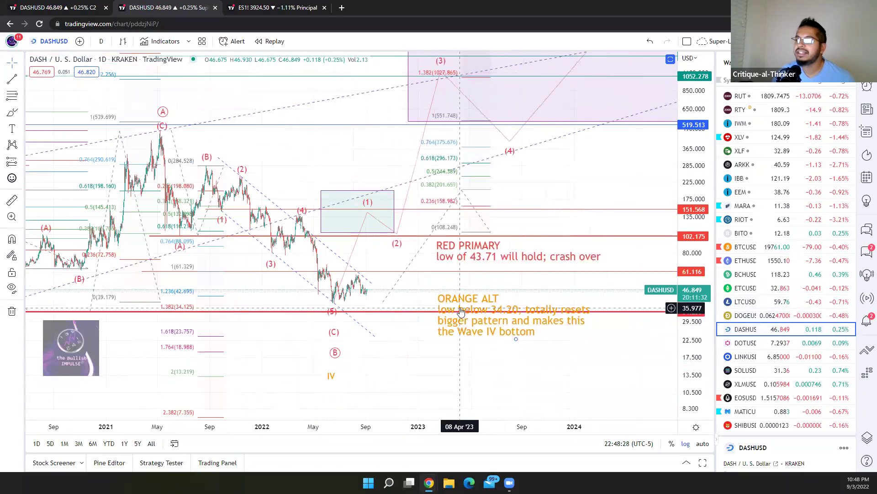
Step: Examine the projected DASHUSD waves (1) through (5) from the 2022 low up to the wave V label
drag(543, 185, 471, 218)
drag(695, 136, 695, 229)
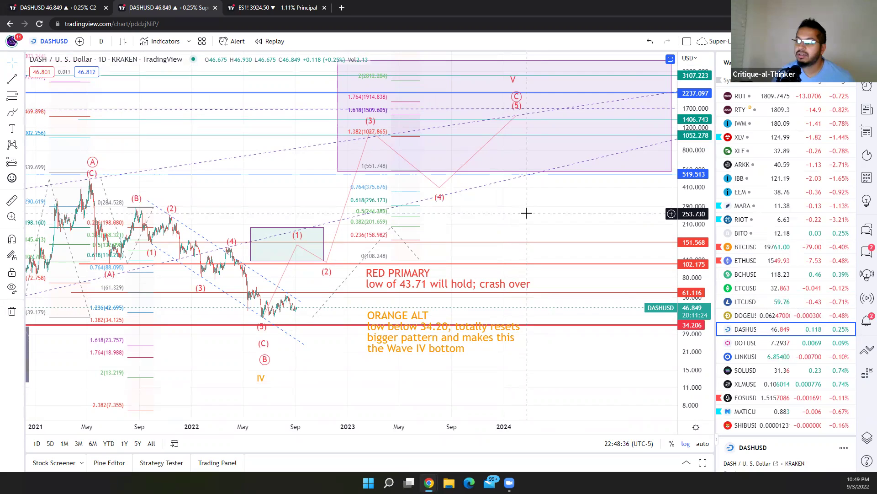
drag(522, 213, 575, 218)
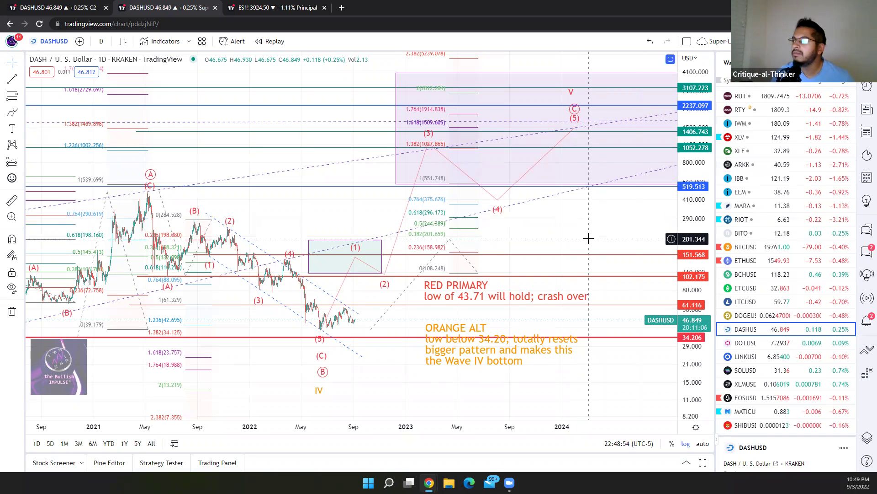
drag(588, 239, 548, 245)
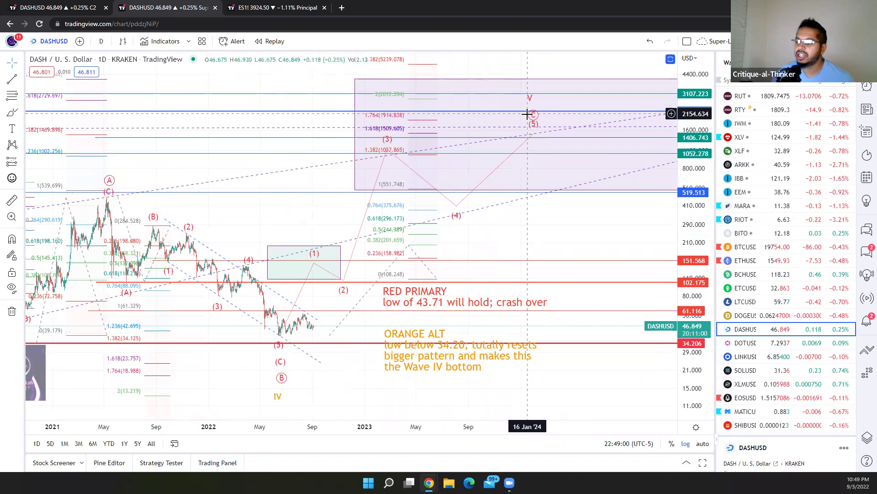
scroll(497, 143, down, 2)
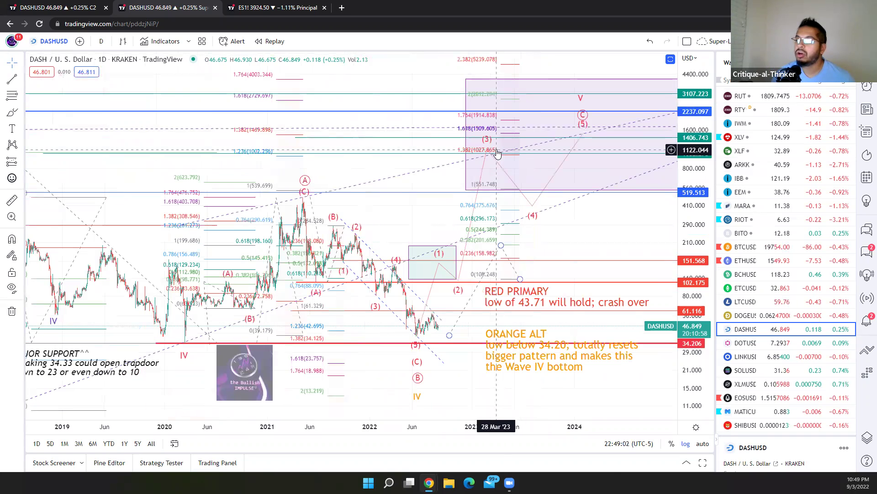
drag(587, 248, 517, 233)
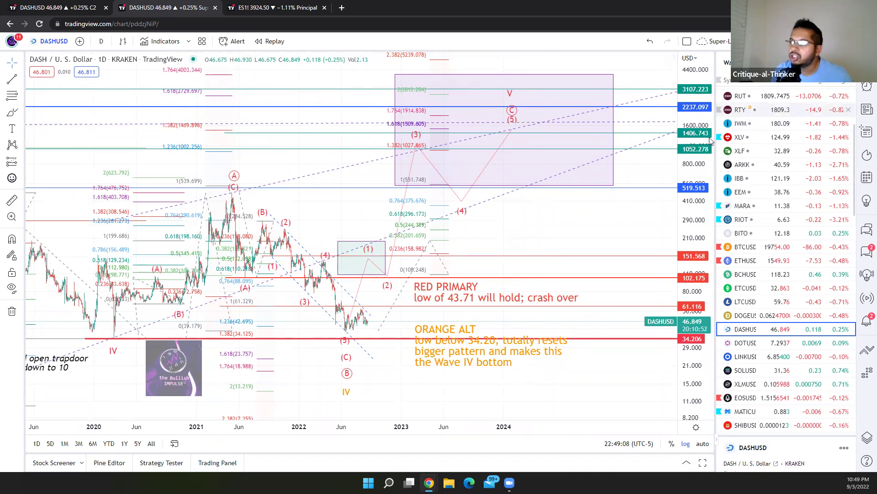
Step: Widen the daily DASHUSD view to review both scenarios against the whole structure since the 2018 high
drag(685, 178, 685, 192)
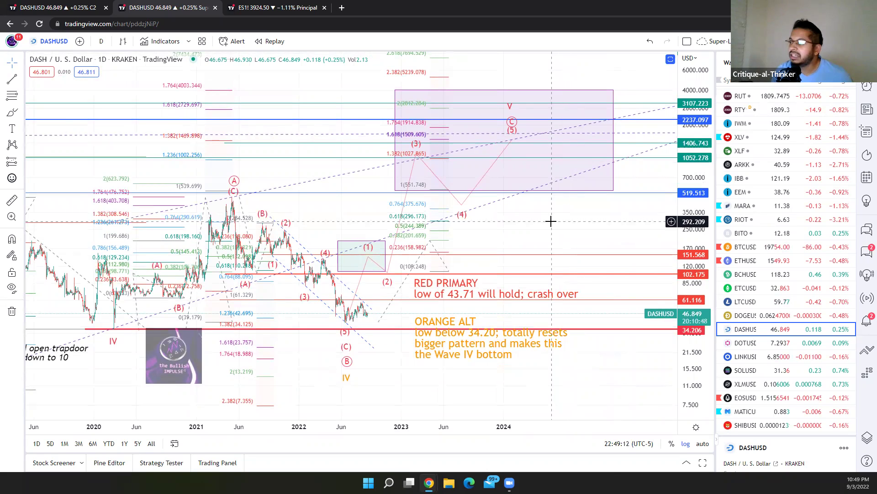
drag(558, 221, 619, 208)
scroll(618, 208, down, 2)
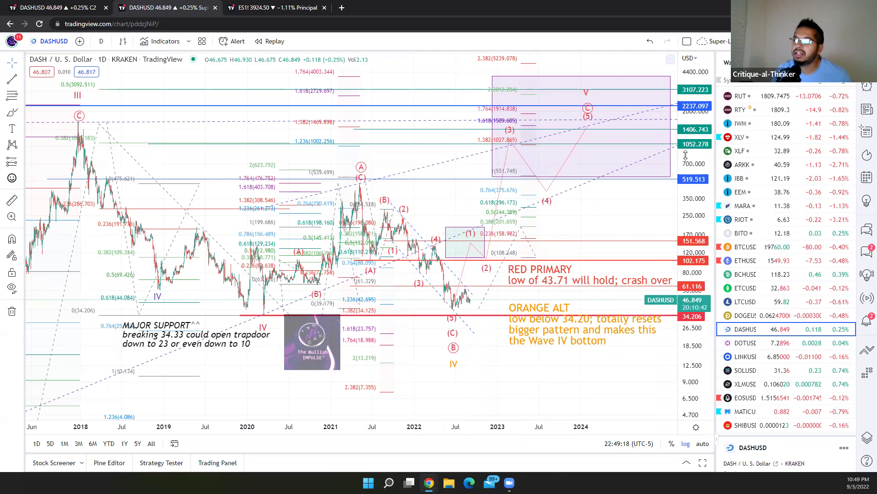
drag(688, 166, 688, 245)
drag(589, 225, 589, 242)
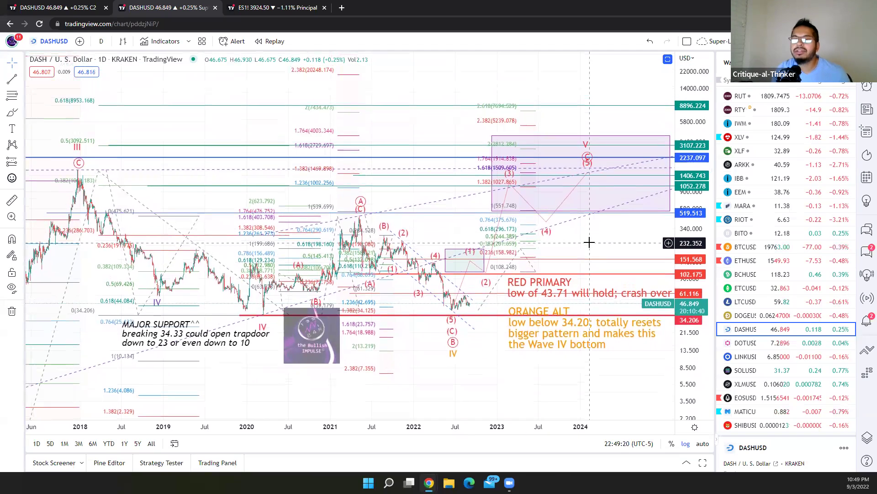